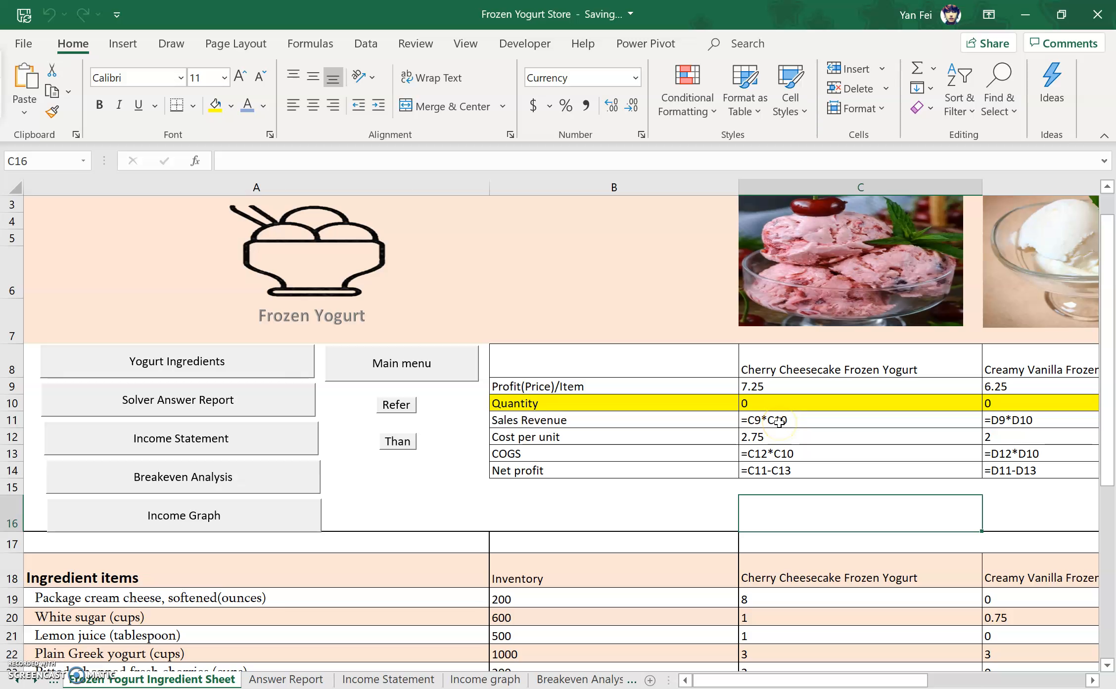
# Examine the formulas for sales revenue, COGS, net profit, profits by product, total profits and inventory used across all yogurt types.
pyautogui.click(784, 455)
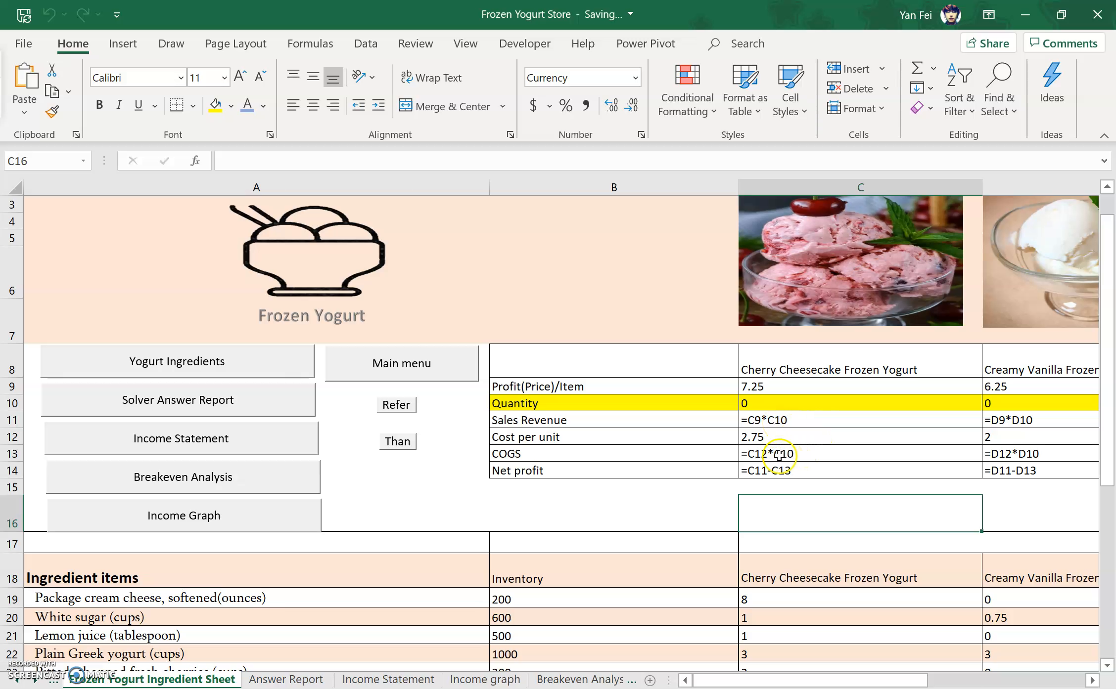
pyautogui.click(771, 437)
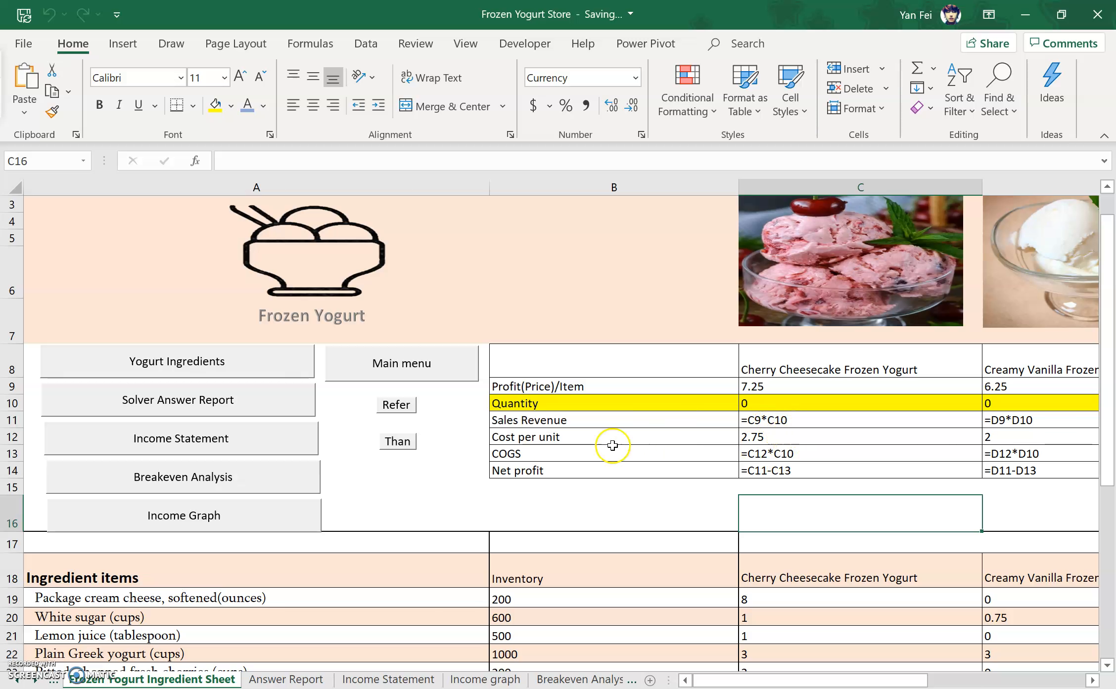
pyautogui.scroll(-4, 736, 454)
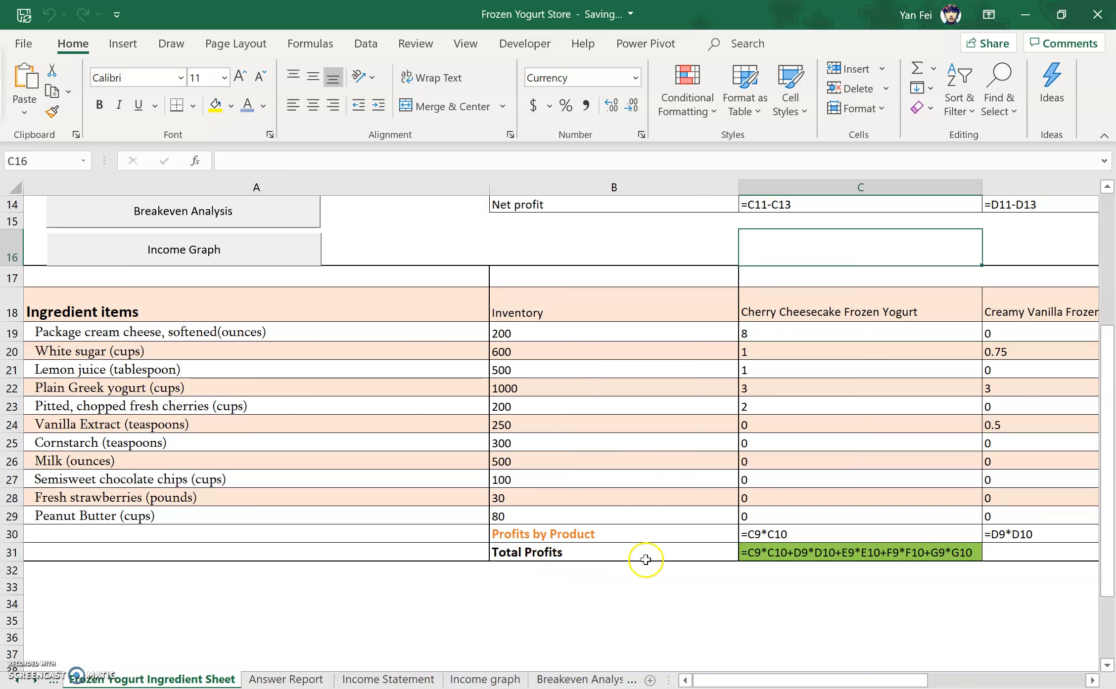
pyautogui.hscroll(1, 768, 564)
pyautogui.hscroll(5, 768, 564)
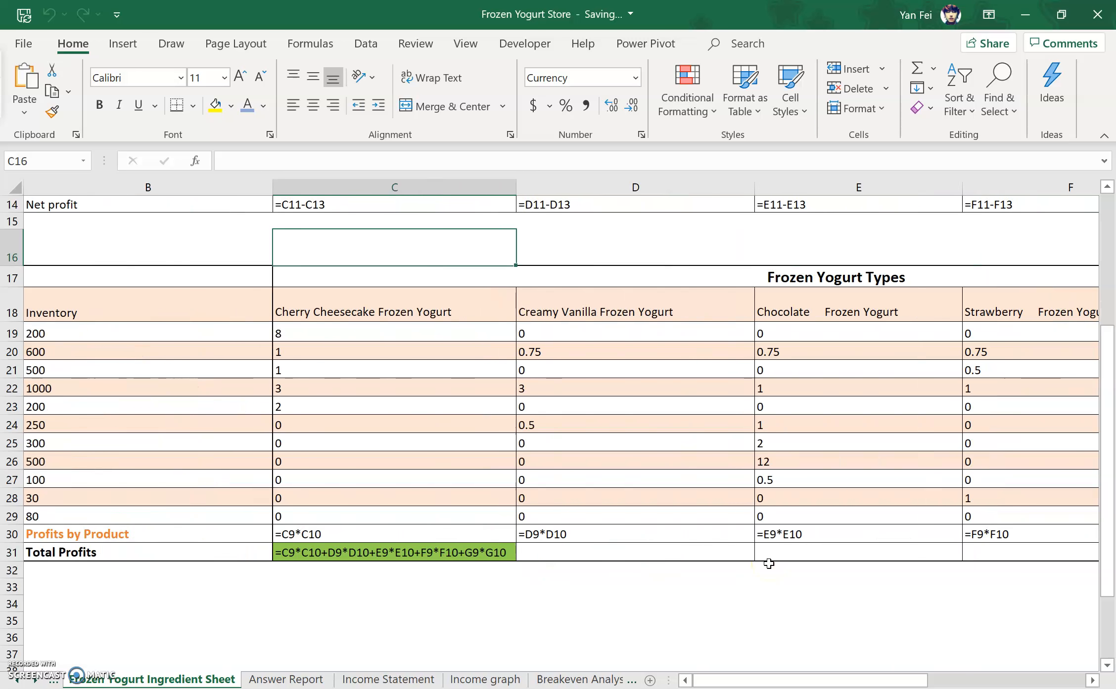
pyautogui.hscroll(4, 768, 563)
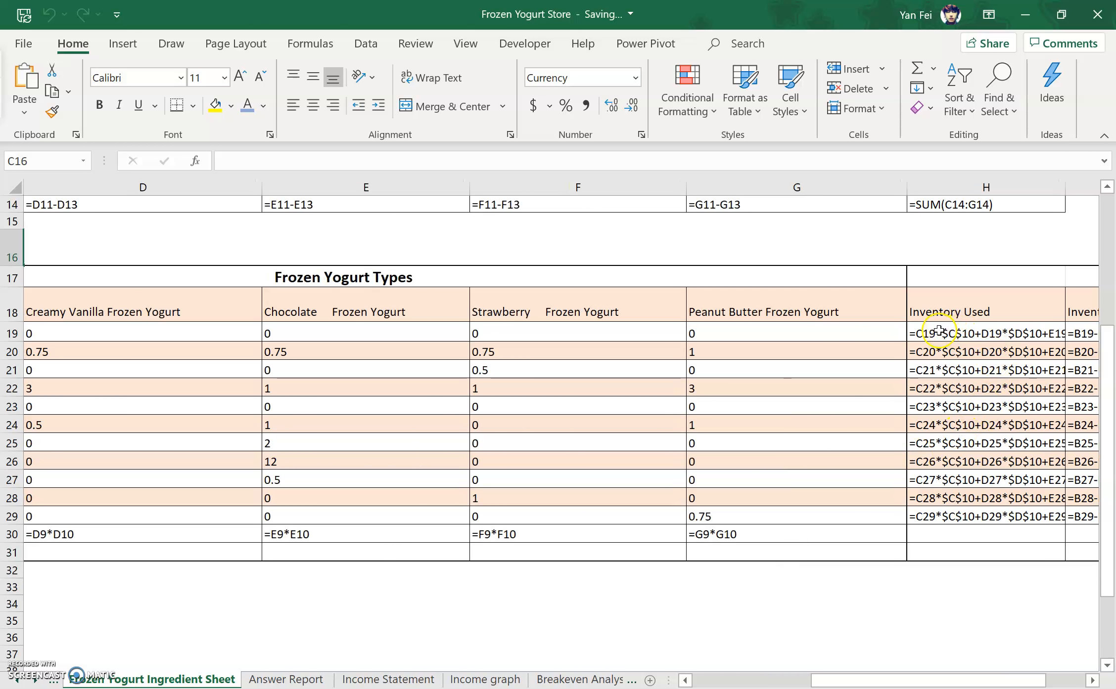
pyautogui.scroll(1, 938, 331)
pyautogui.scroll(1, 937, 333)
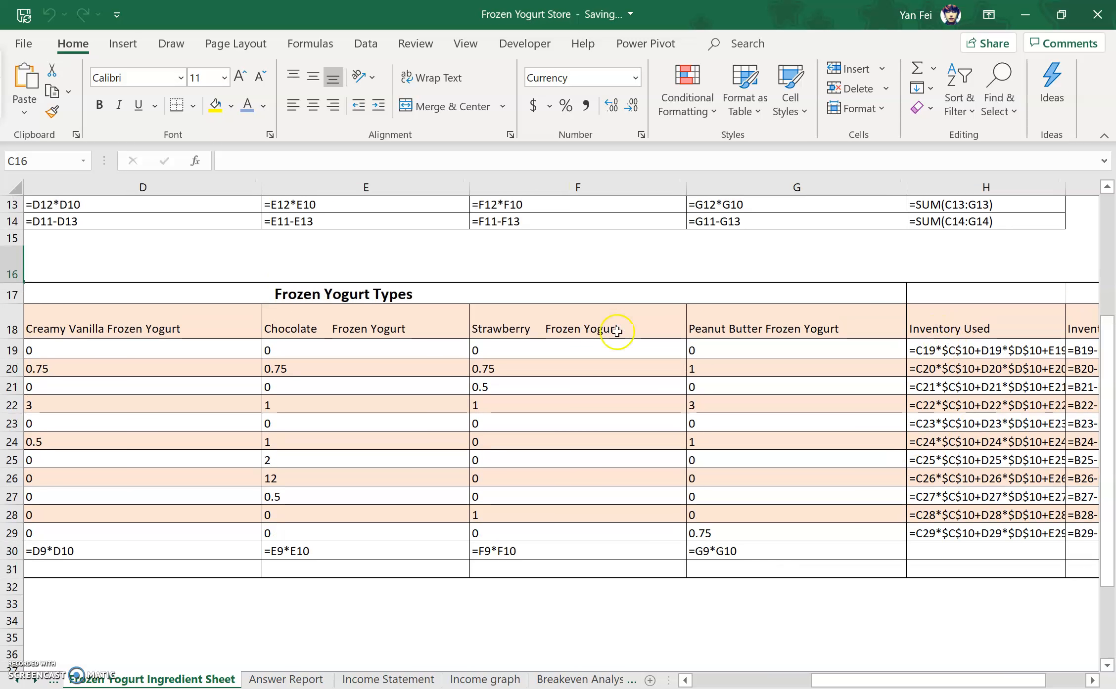
pyautogui.scroll(3, 840, 283)
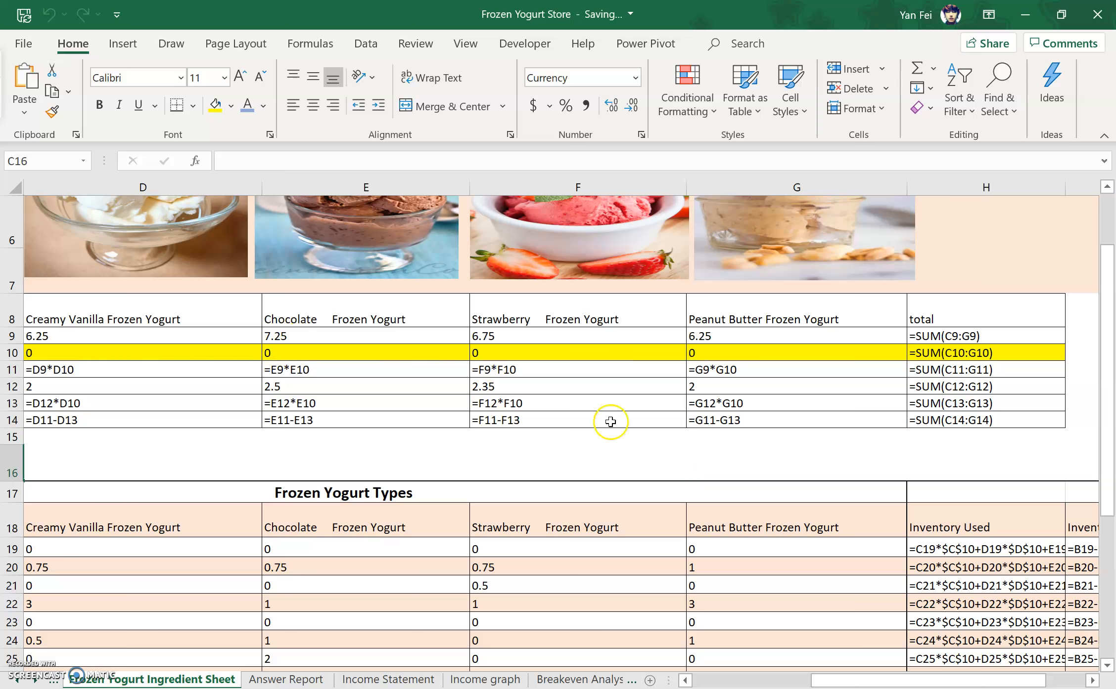
pyautogui.hscroll(-3, 500, 475)
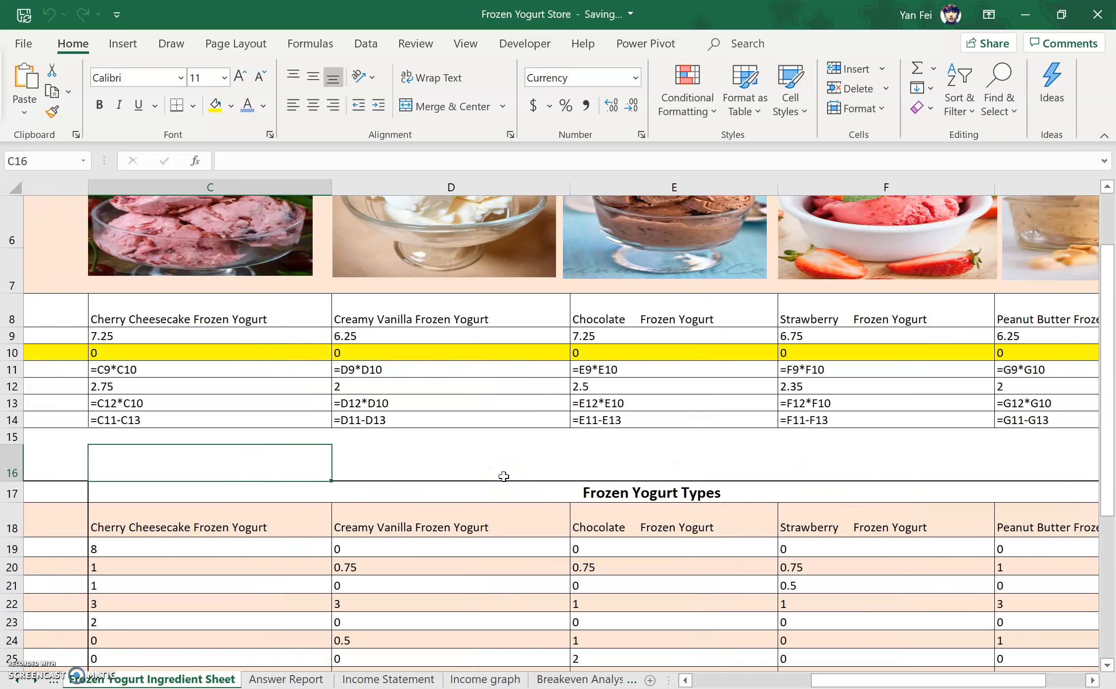
# Switch the ingredient sheet from displaying formulas back to displaying calculated values.
pyautogui.hscroll(1, 503, 477)
pyautogui.scroll(1, 346, 451)
pyautogui.hotkey('ctrl', '`')
pyautogui.scroll(-2, 411, 429)
pyautogui.hscroll(-2, 412, 430)
pyautogui.scroll(1, 412, 429)
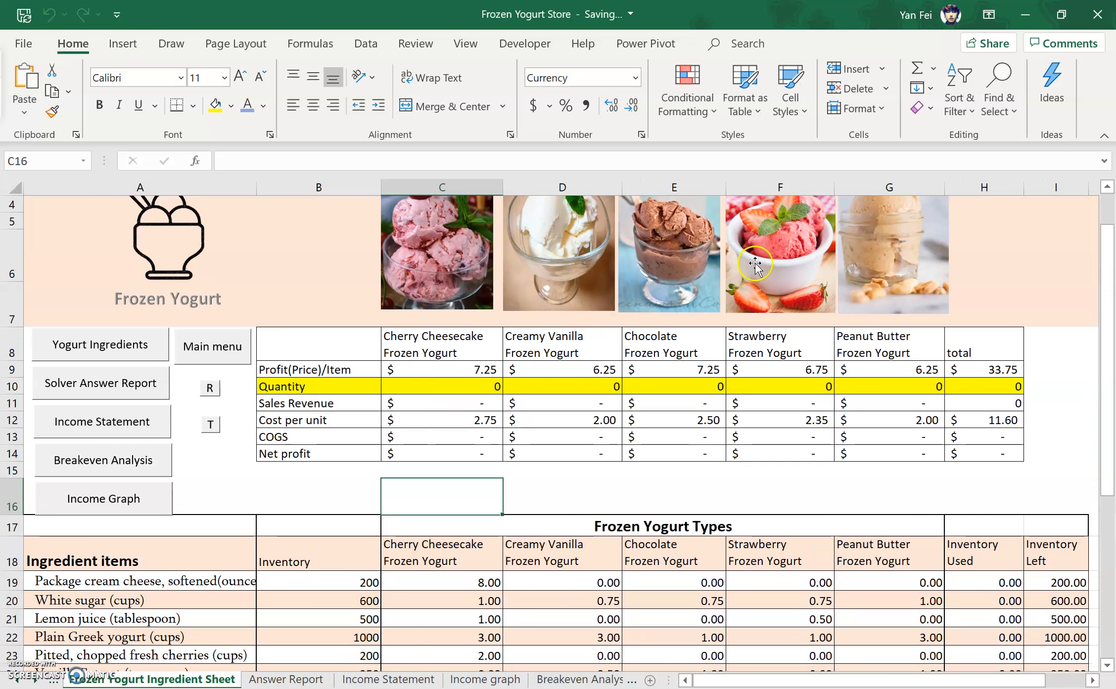
# Run Solver to maximize total profits in C31 by changing quantities C10:G10 under the existing constraints with GRG Nonlinear, and keep the solution.
pyautogui.click(366, 45)
pyautogui.click(914, 90)
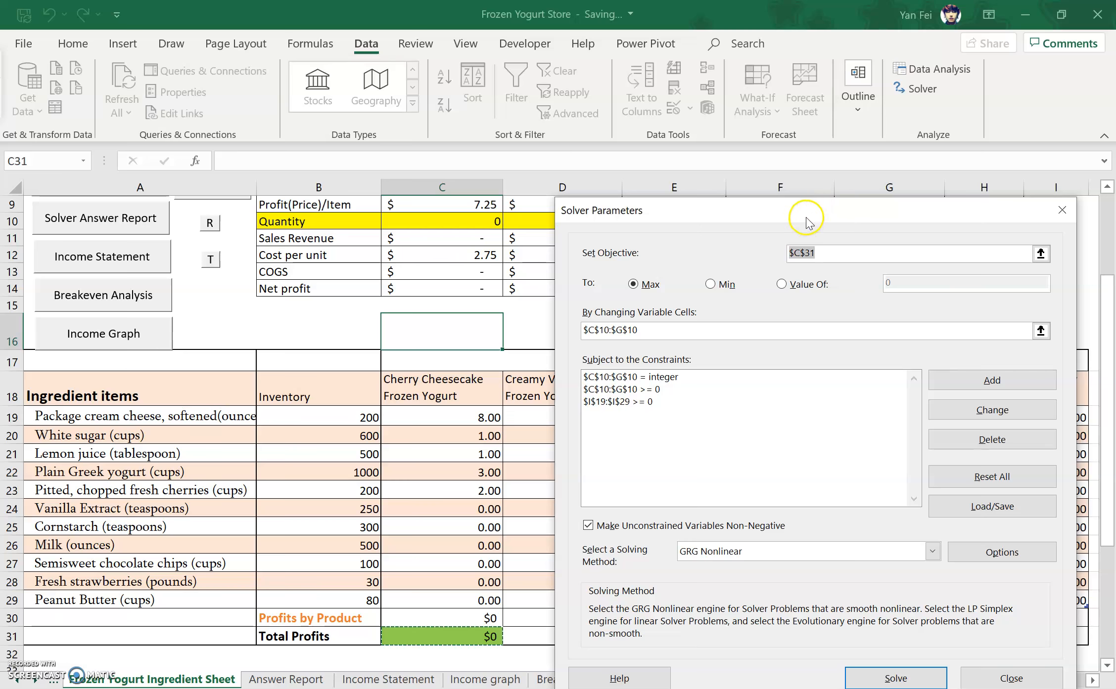
pyautogui.moveTo(806, 218); pyautogui.dragTo(811, 181)
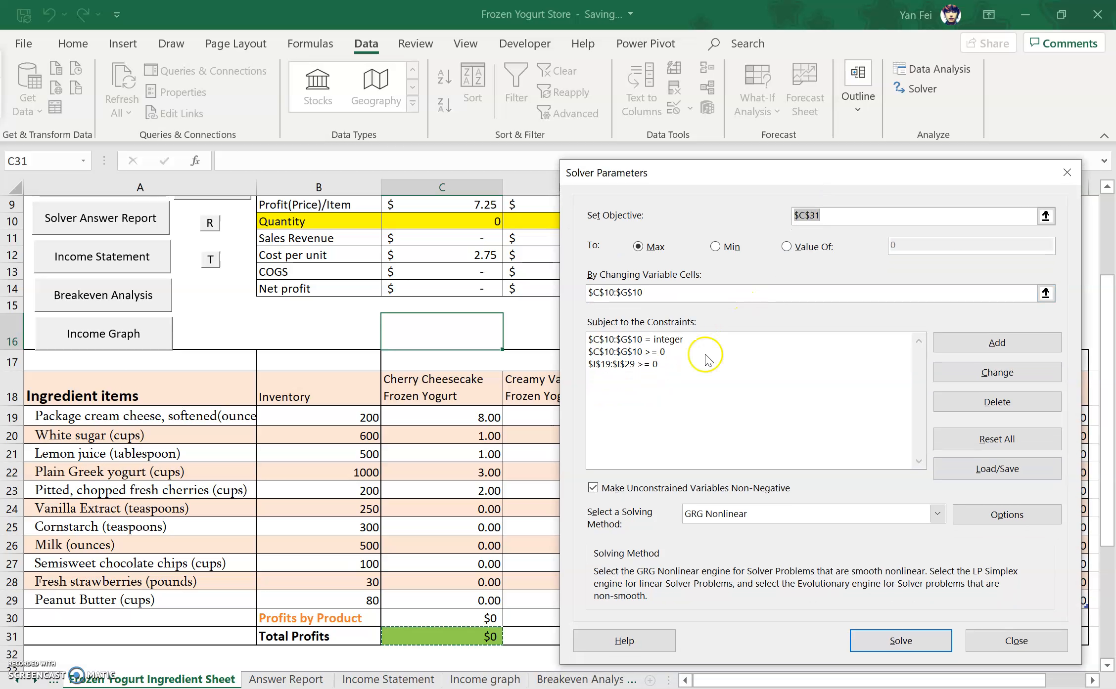
pyautogui.moveTo(715, 178); pyautogui.dragTo(699, 293)
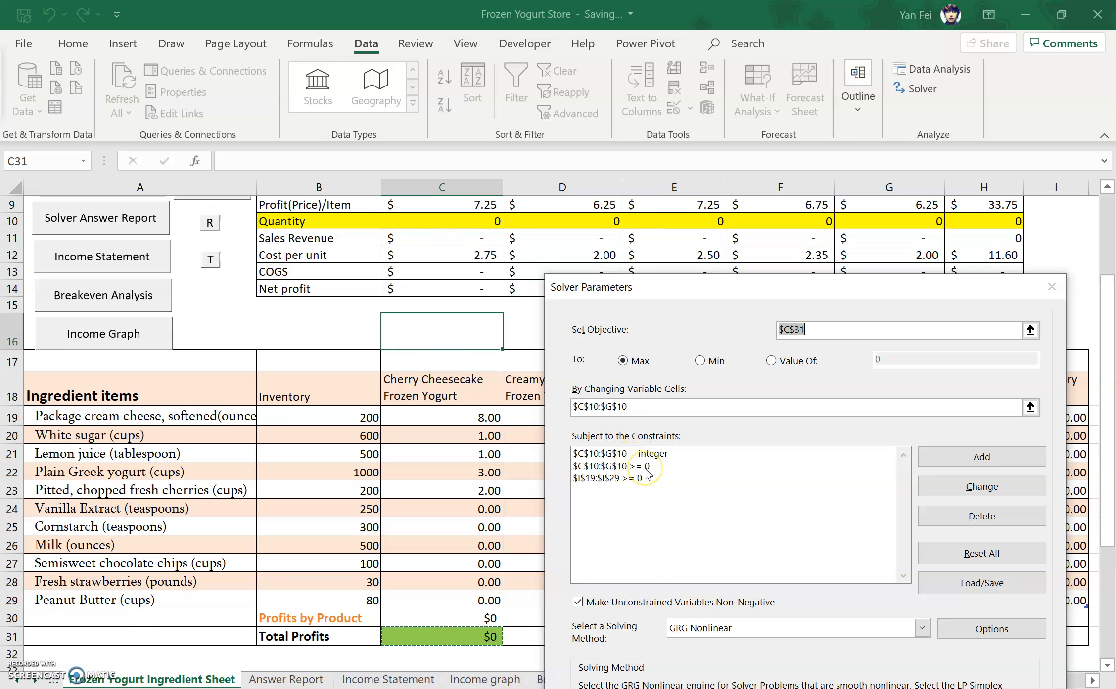
pyautogui.moveTo(643, 287); pyautogui.dragTo(449, 280)
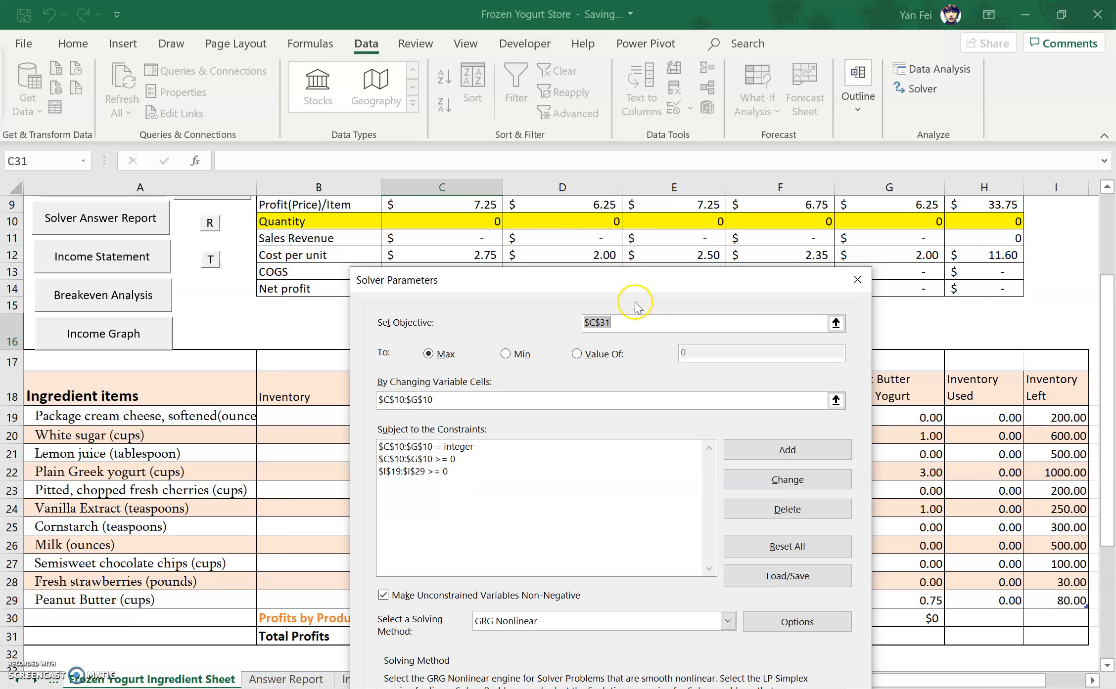
pyautogui.moveTo(633, 281); pyautogui.dragTo(710, 225)
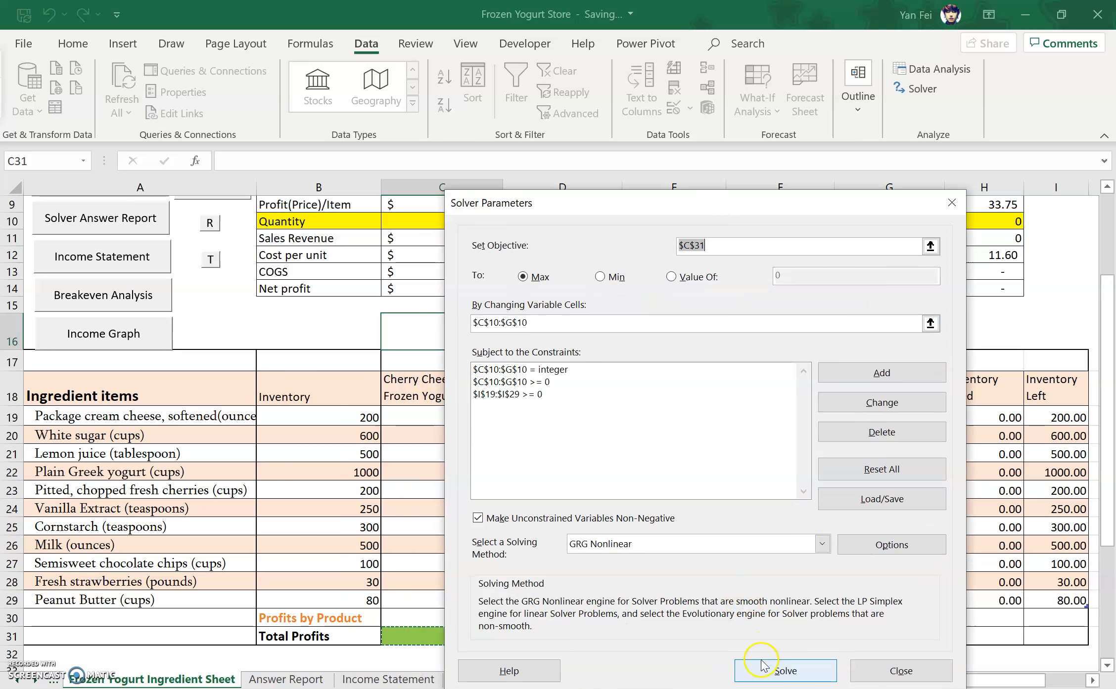
pyautogui.click(764, 670)
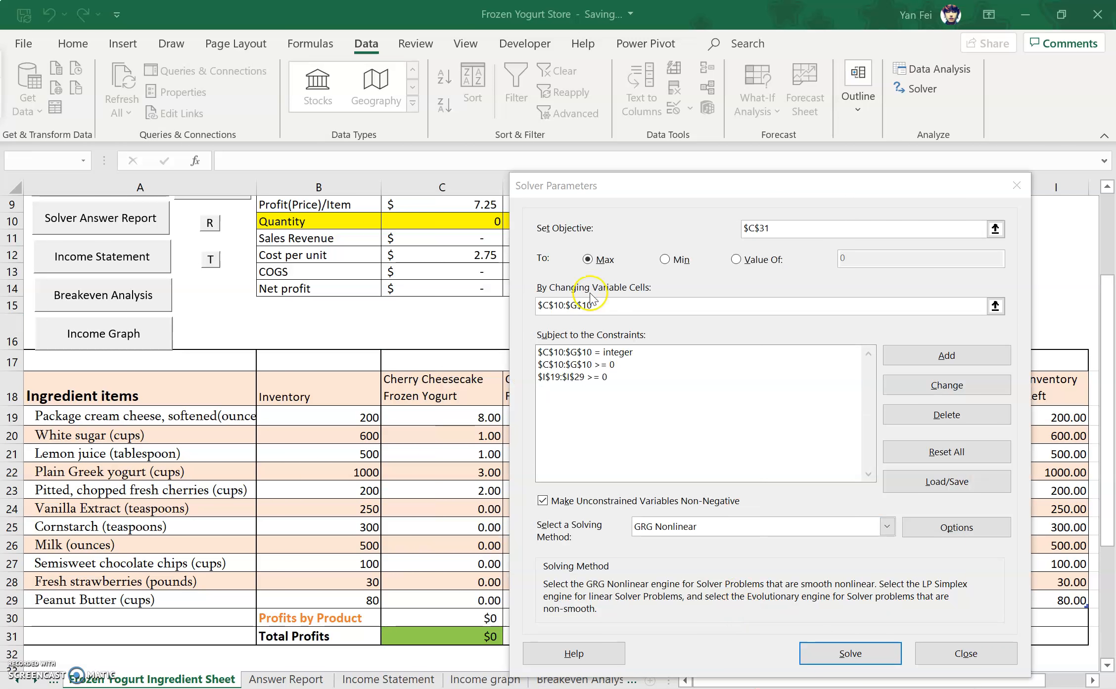
pyautogui.moveTo(728, 187); pyautogui.dragTo(767, 181)
pyautogui.click(899, 629)
pyautogui.click(368, 393)
# Review the solved quantities for each yogurt type and the total net profit in H14.
pyautogui.scroll(2, 418, 345)
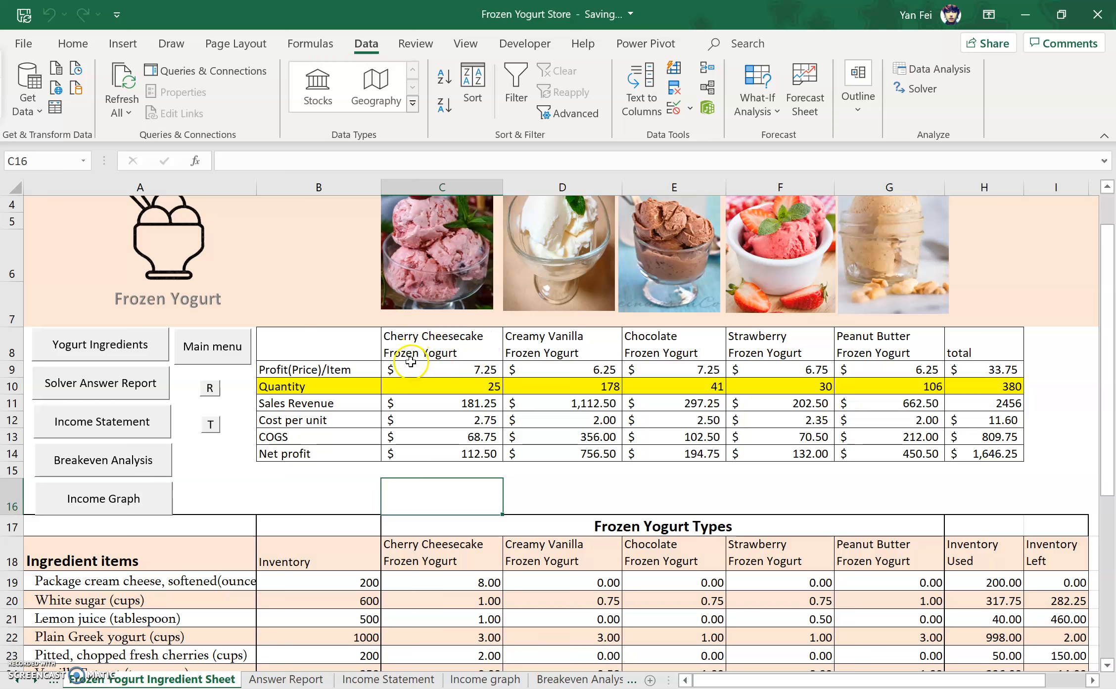
pyautogui.click(579, 389)
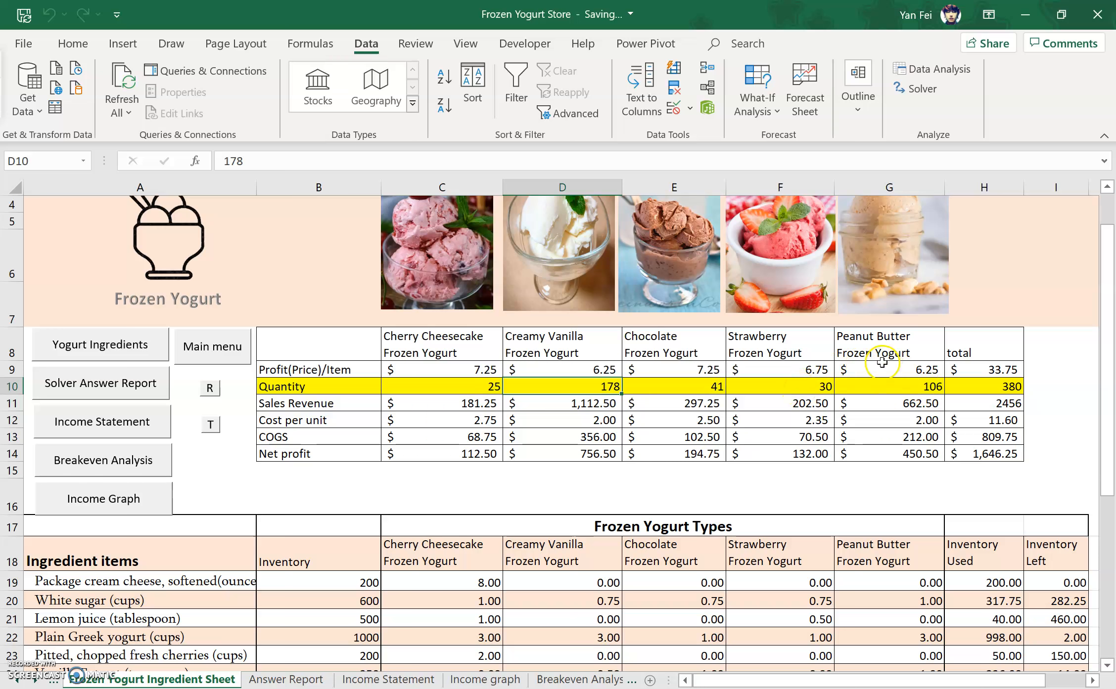
pyautogui.scroll(-1, 873, 402)
pyautogui.click(989, 421)
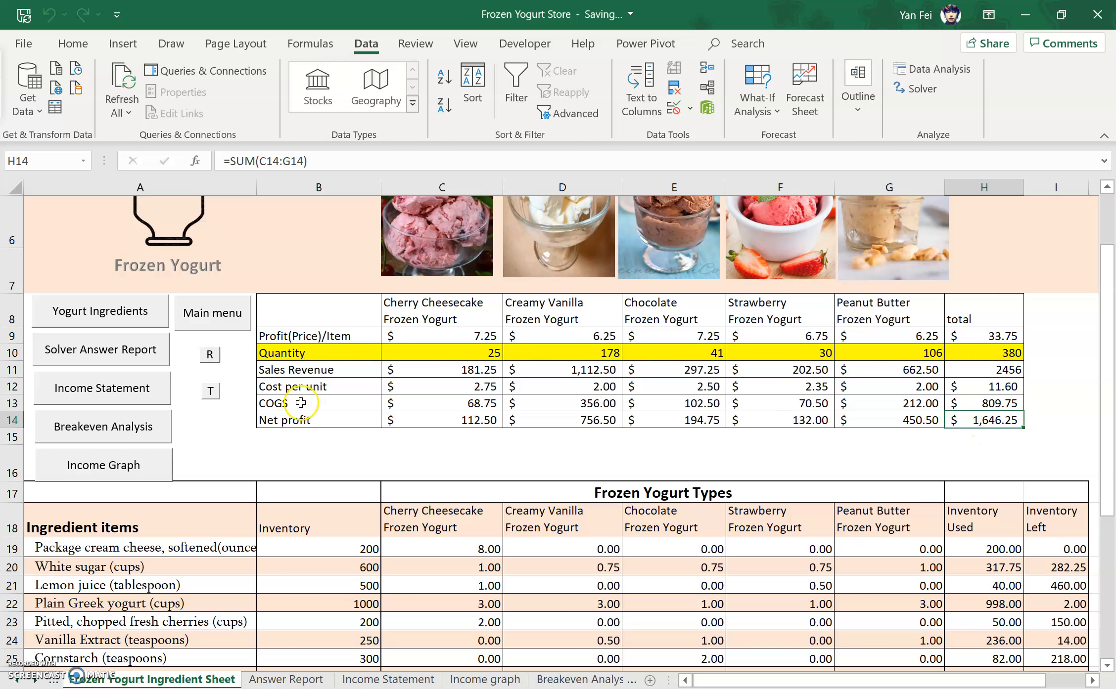
# Open the Solver answer report and review its objective cell, variable cells and constraints sections.
pyautogui.click(103, 357)
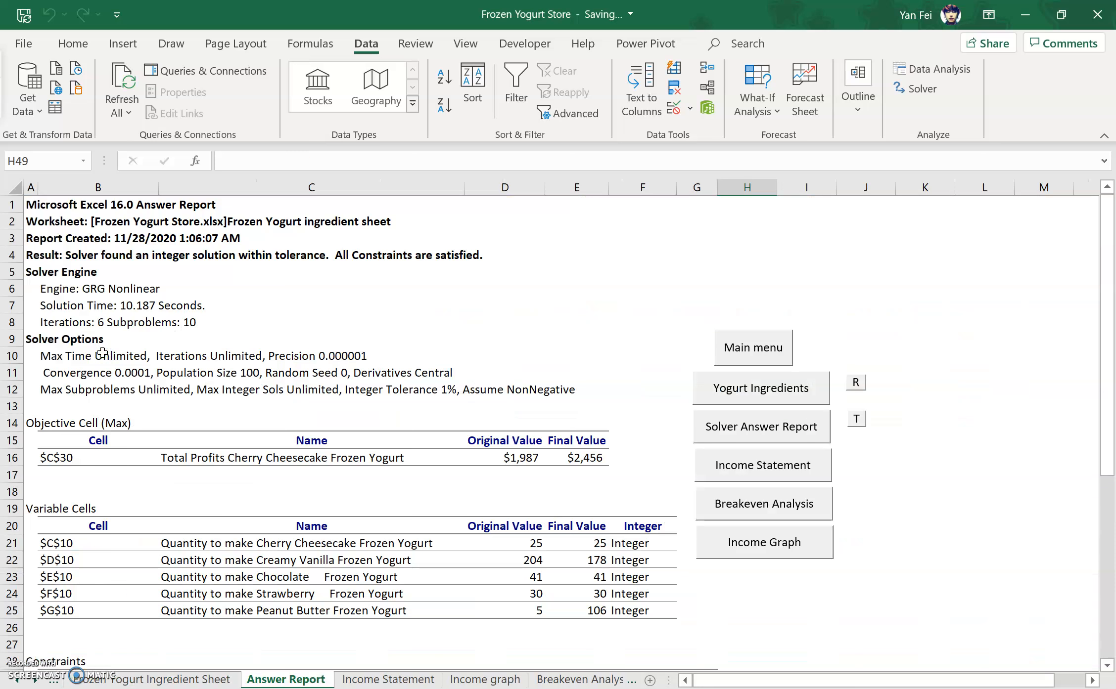
pyautogui.scroll(-3, 507, 489)
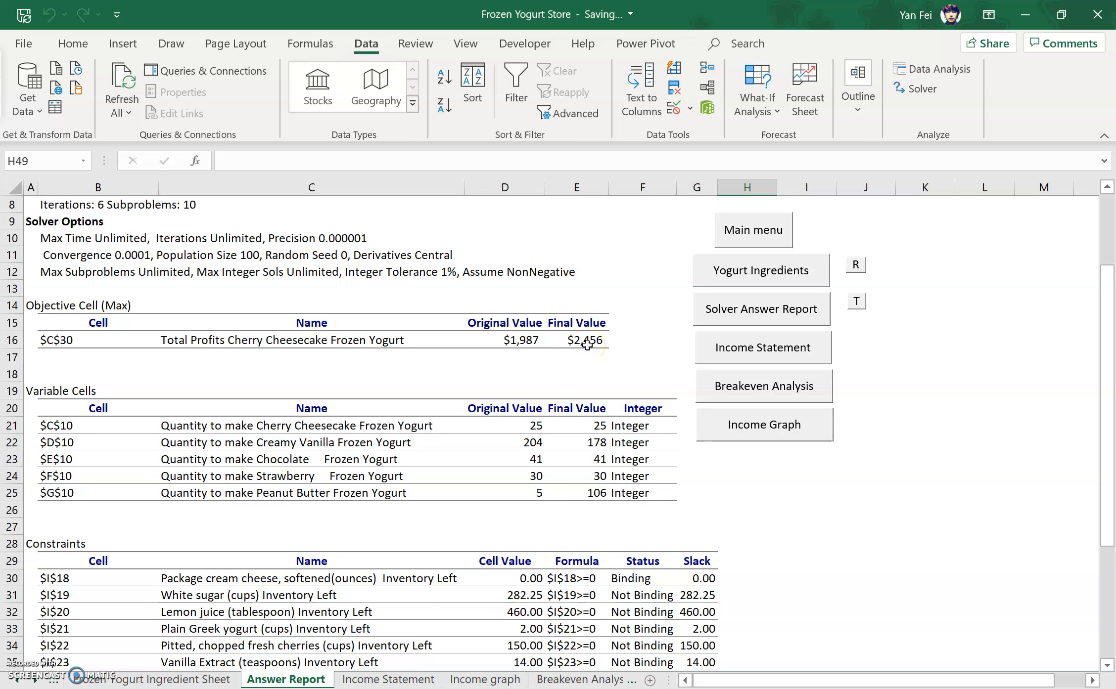
pyautogui.scroll(-1, 679, 487)
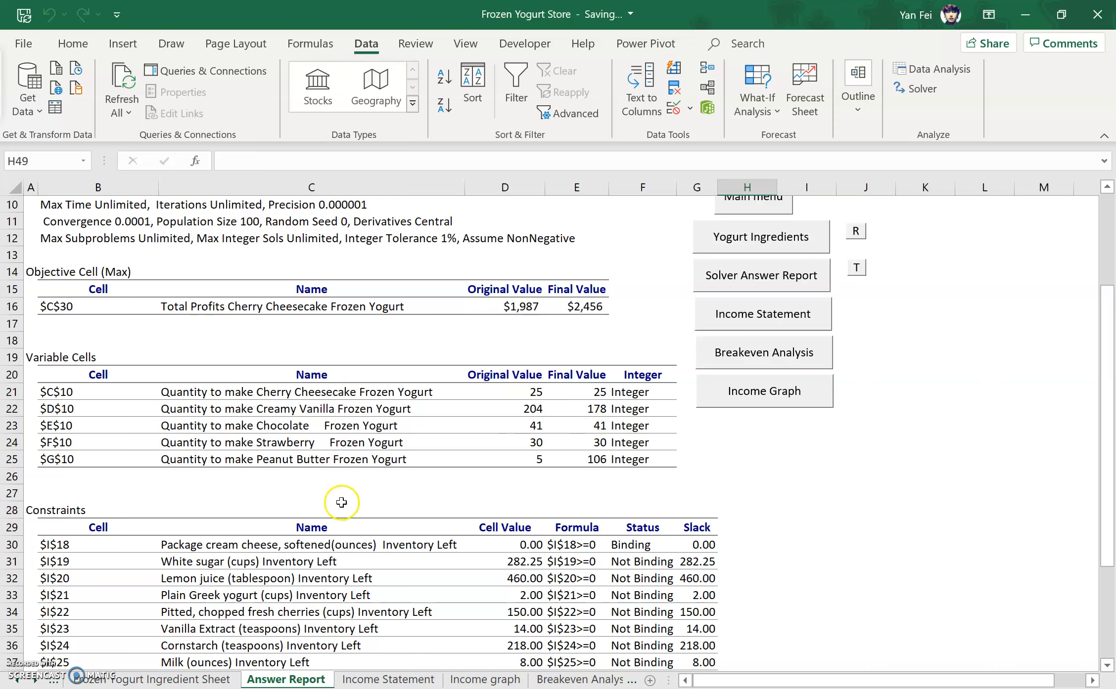
pyautogui.scroll(-2, 113, 503)
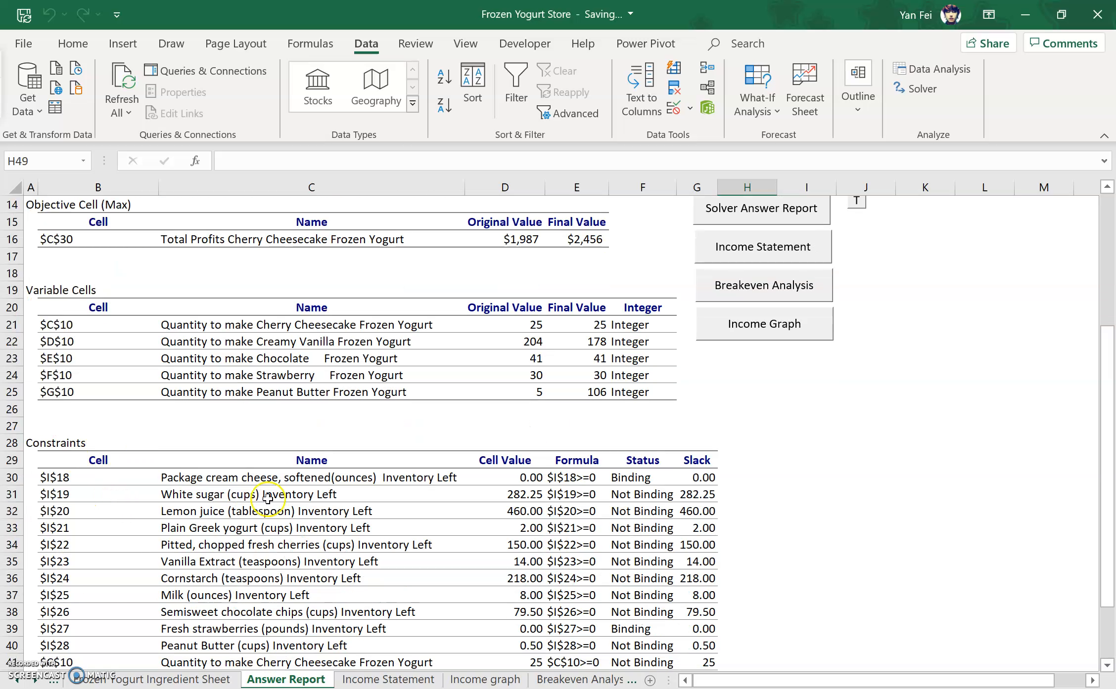
pyautogui.scroll(-3, 282, 511)
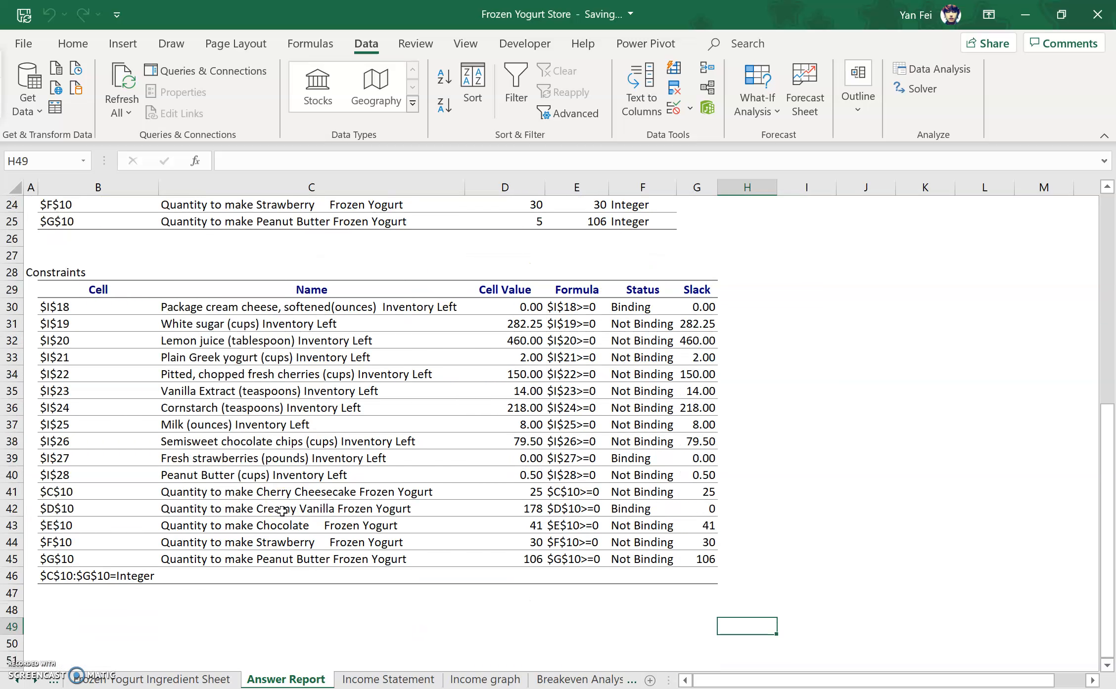
pyautogui.scroll(1, 282, 510)
# Open the Income Statement sheet and inspect the formulas for total fixed costs, total expenses and net income.
pyautogui.click(388, 680)
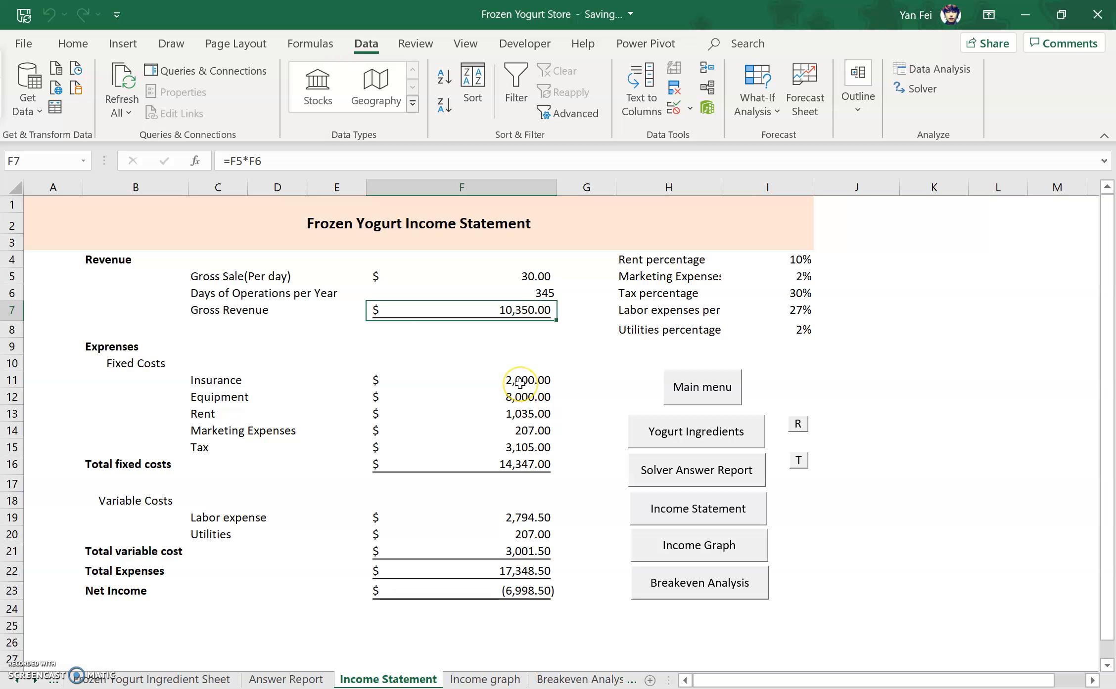
pyautogui.click(524, 463)
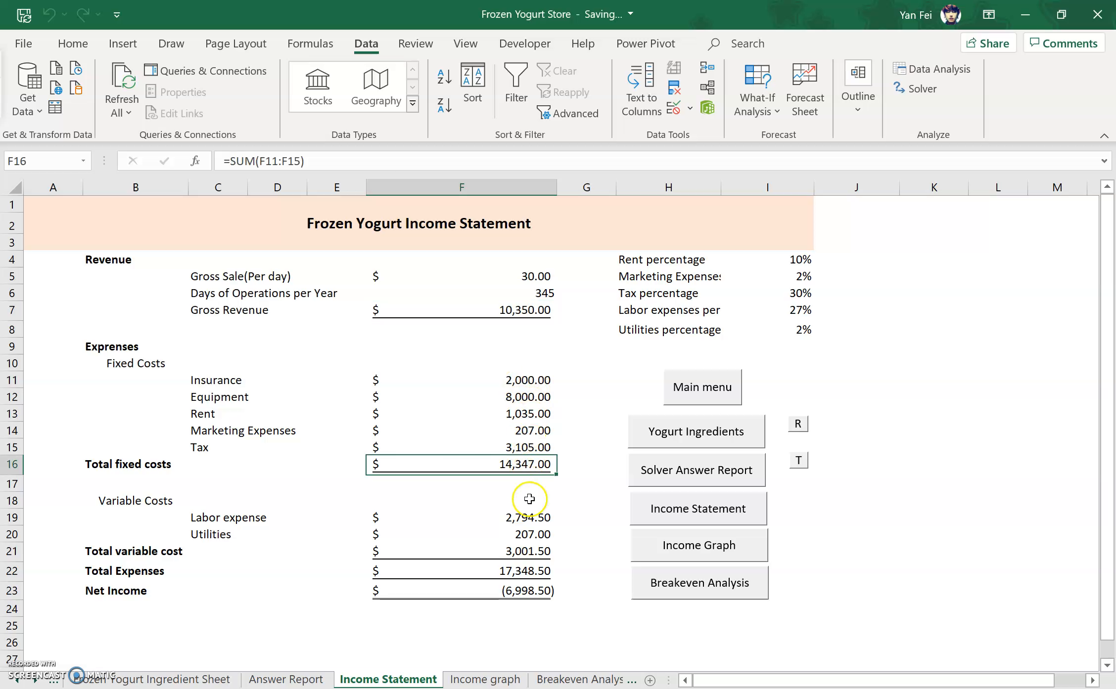
pyautogui.click(529, 574)
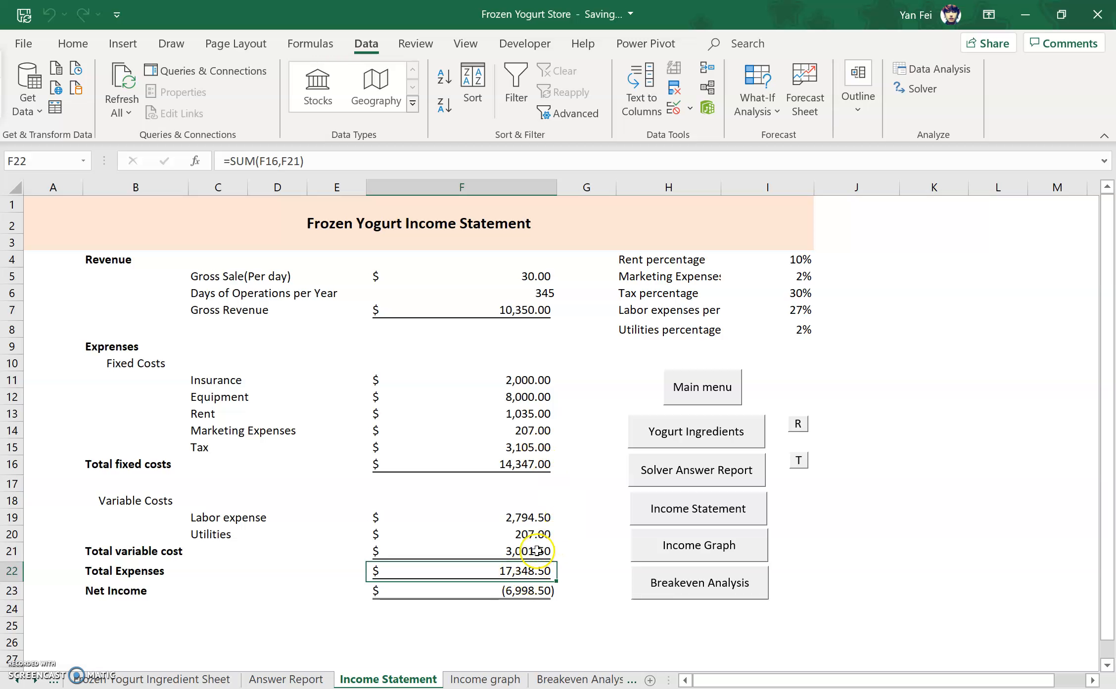
pyautogui.click(527, 592)
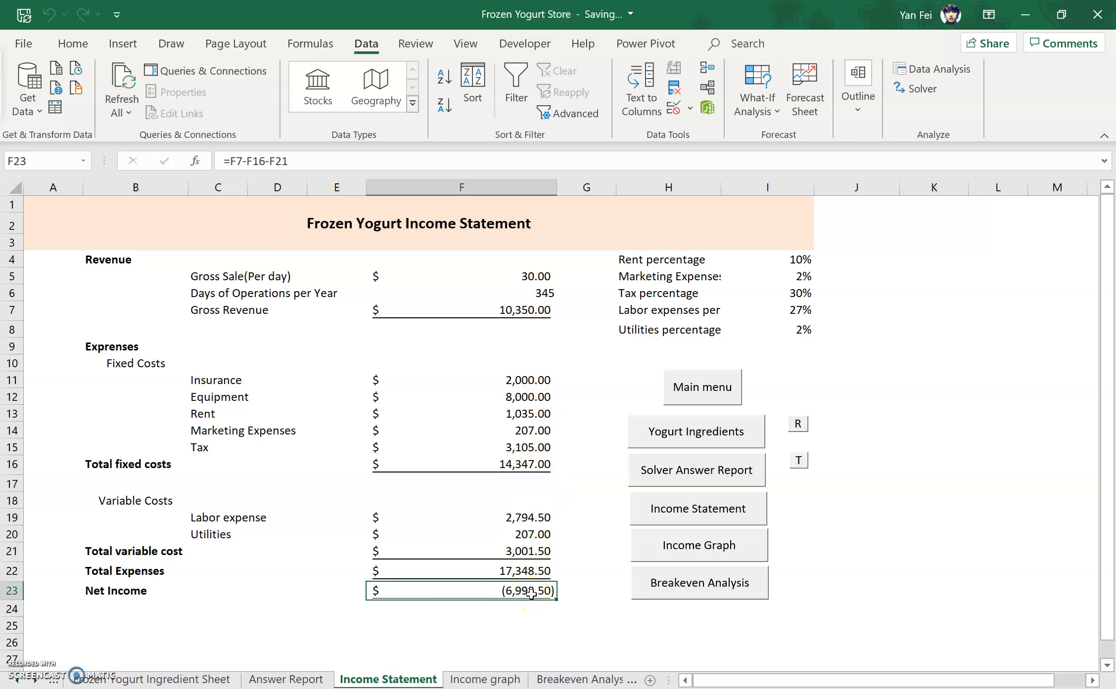
# Use Goal Seek to bring net income in F23 to 0 by changing gross sale per day in F5, and accept the solution.
pyautogui.click(757, 90)
pyautogui.click(773, 154)
pyautogui.click(507, 590)
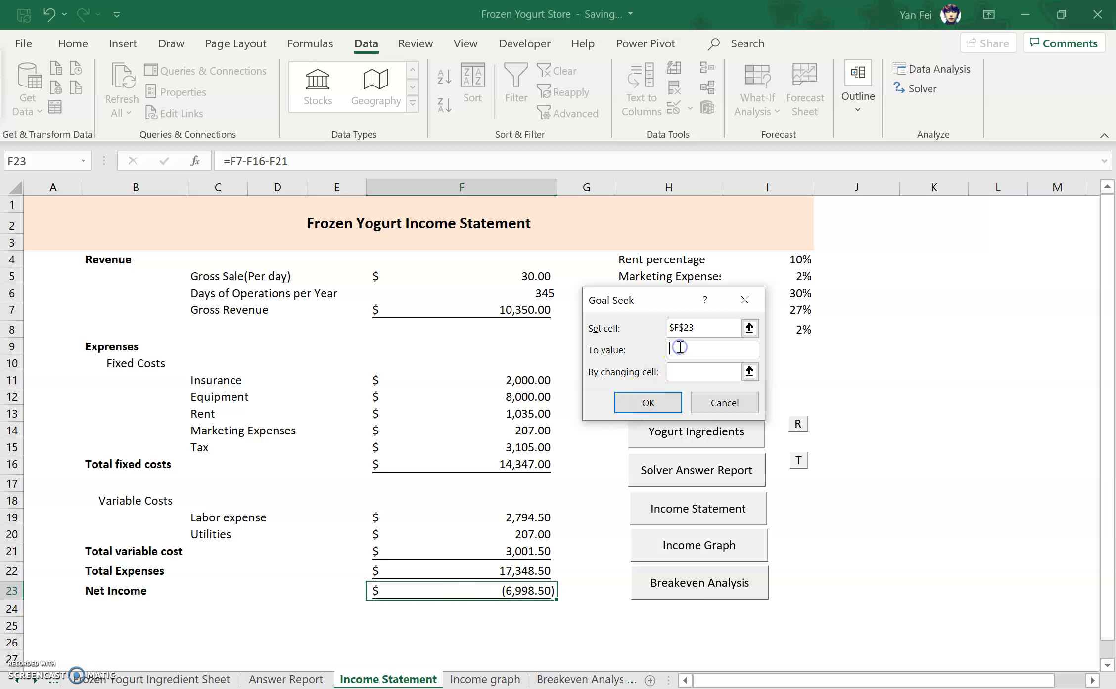
pyautogui.write('0')
pyautogui.click(678, 370)
pyautogui.click(506, 276)
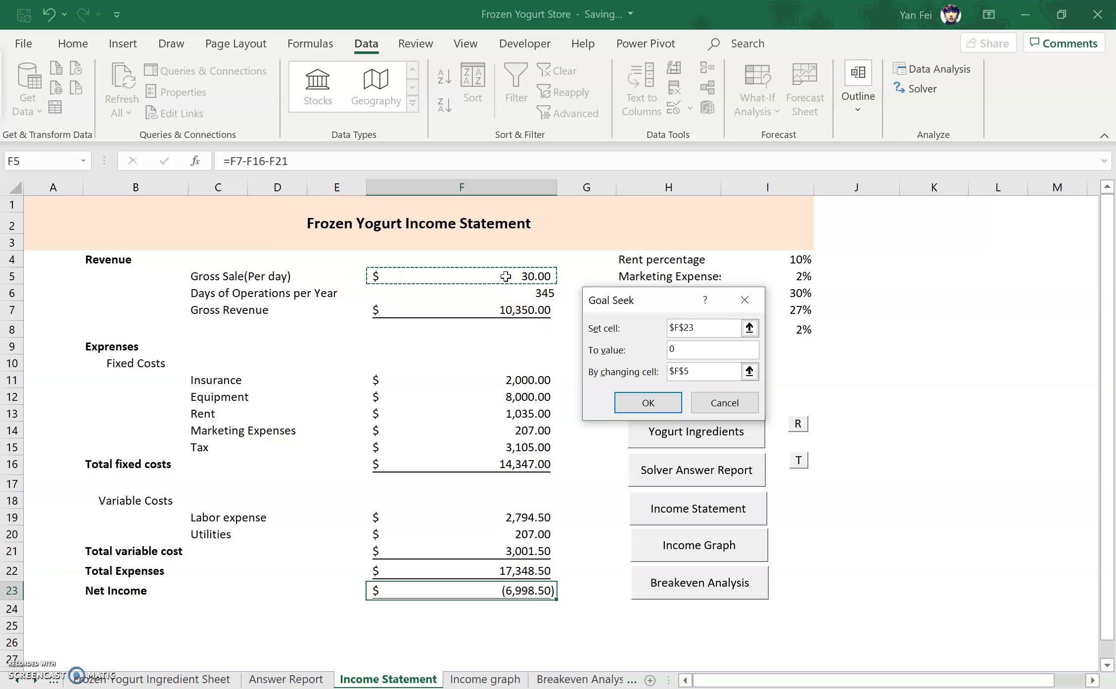
pyautogui.click(637, 405)
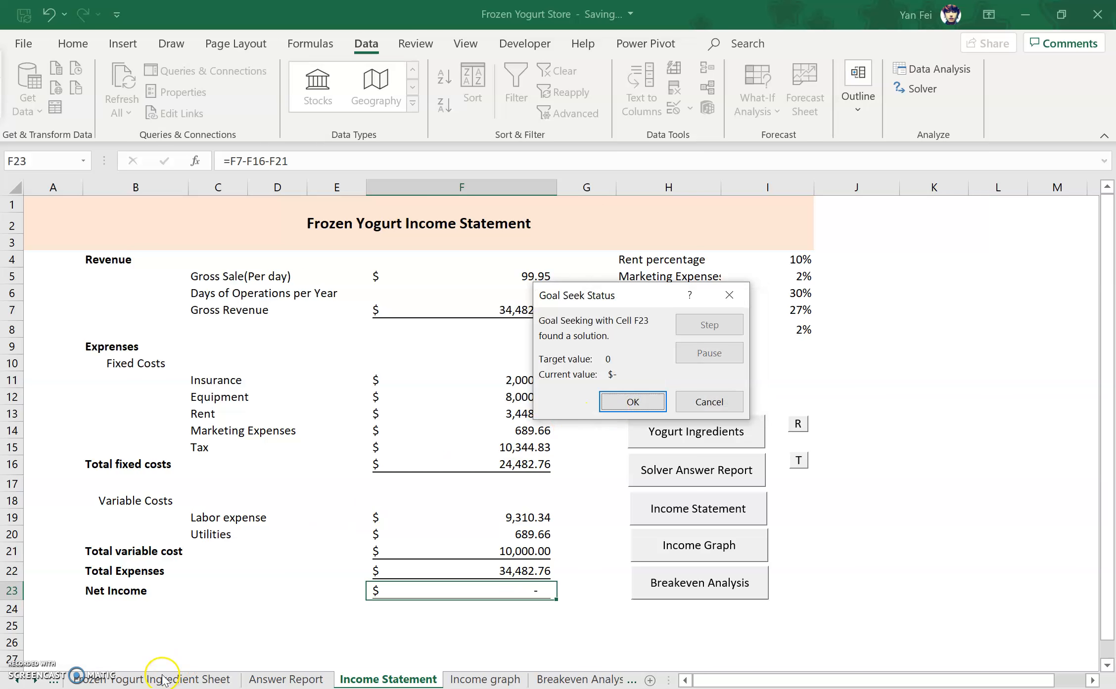
pyautogui.click(708, 394)
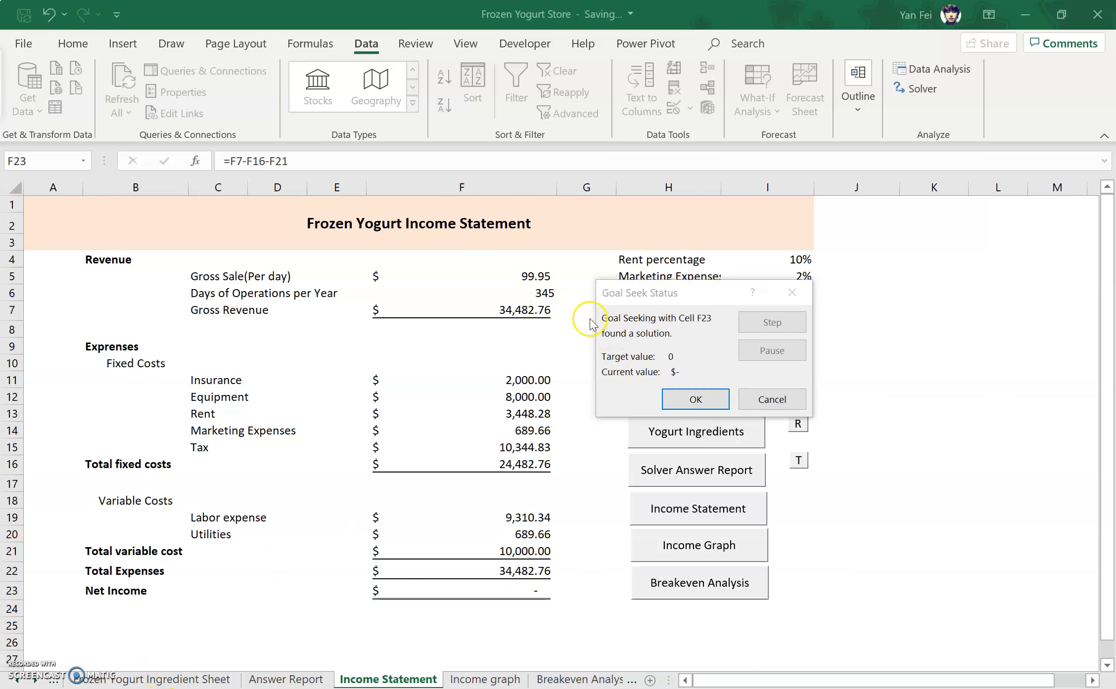
pyautogui.click(695, 399)
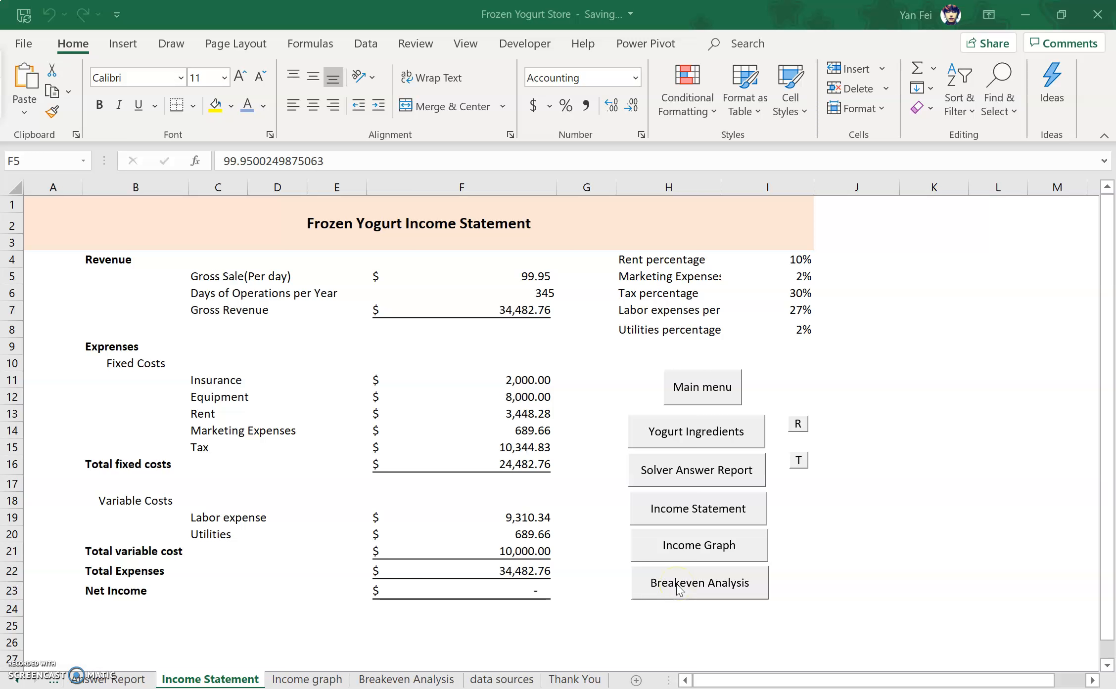
# Go to the Breakeven Analysis sheet and widen column C so the full Gross Sales per day heading fits.
pyautogui.click(677, 586)
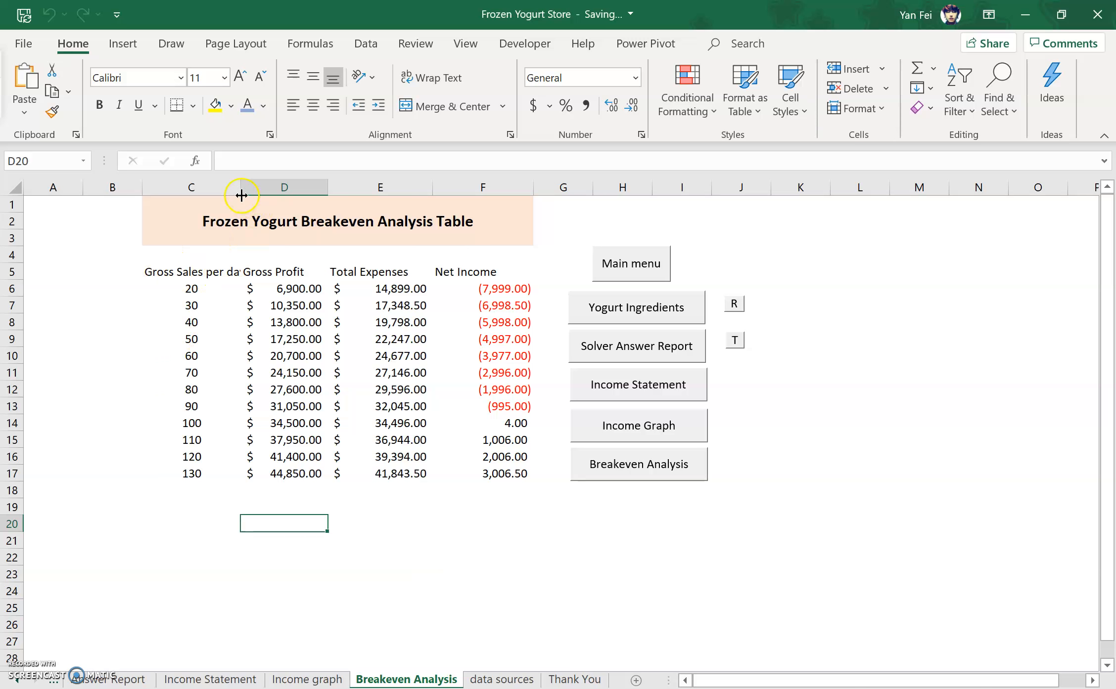
pyautogui.moveTo(244, 195); pyautogui.dragTo(261, 195)
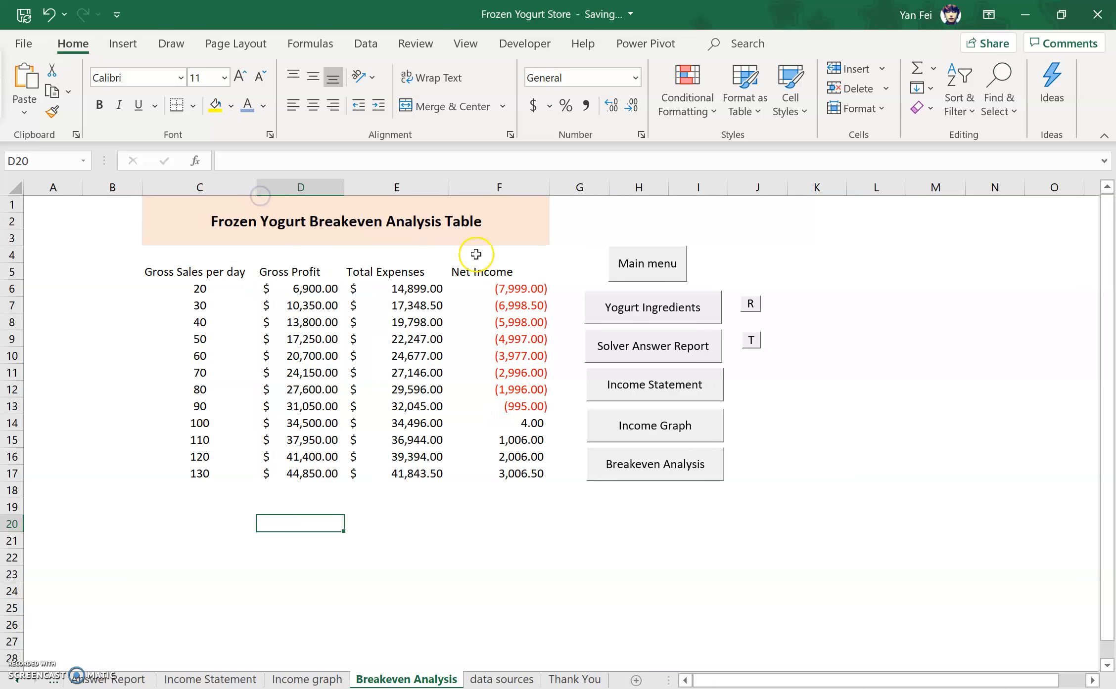